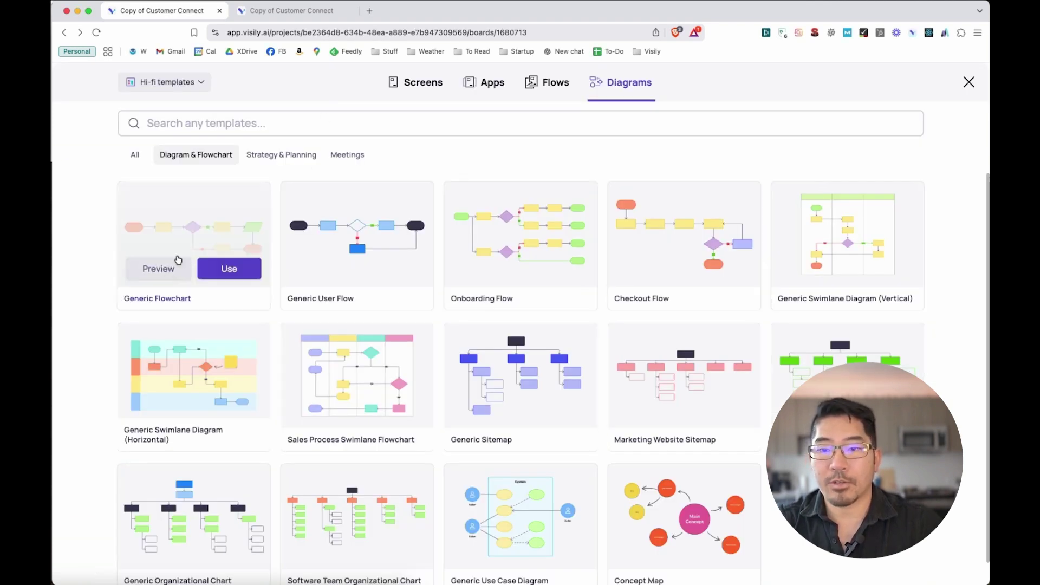
# Show the Diagram & Flowchart templates in the Templates gallery's Diagrams tab
pyautogui.moveTo(359, 244)
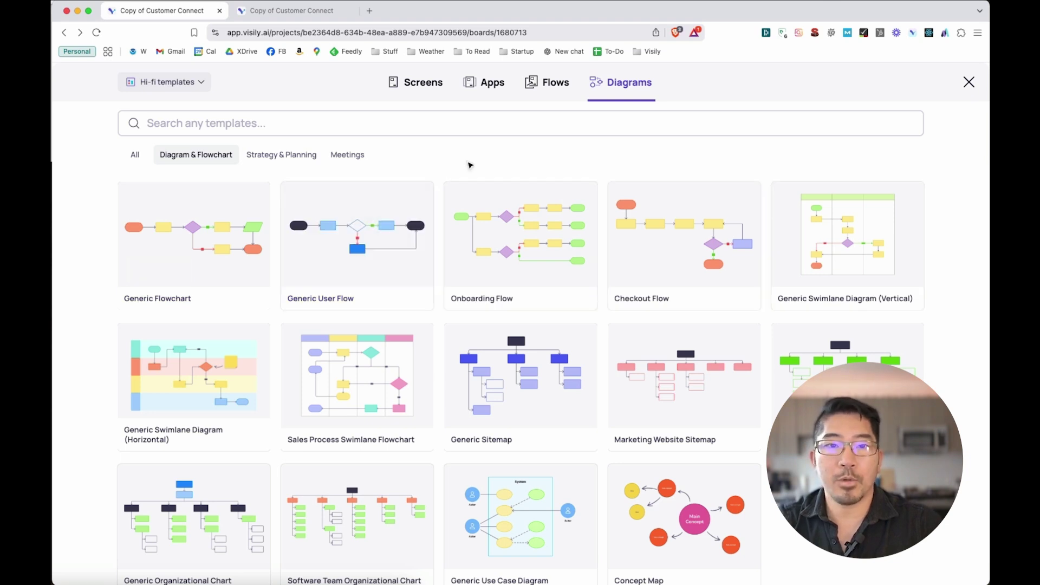
# Preview the Onboarding Flow template and delete the arrow leading into Input password
pyautogui.moveTo(523, 246)
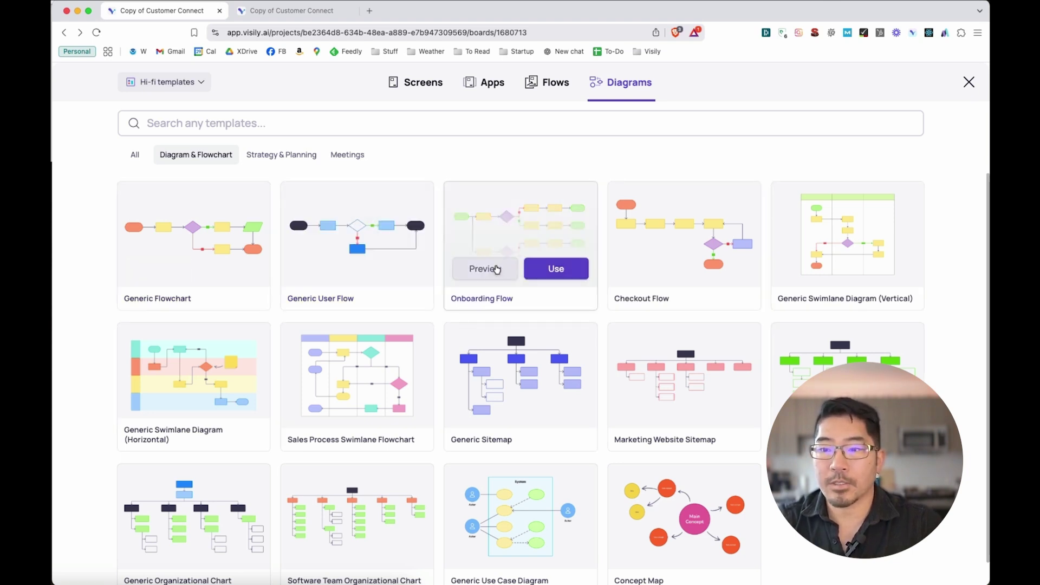
pyautogui.click(494, 269)
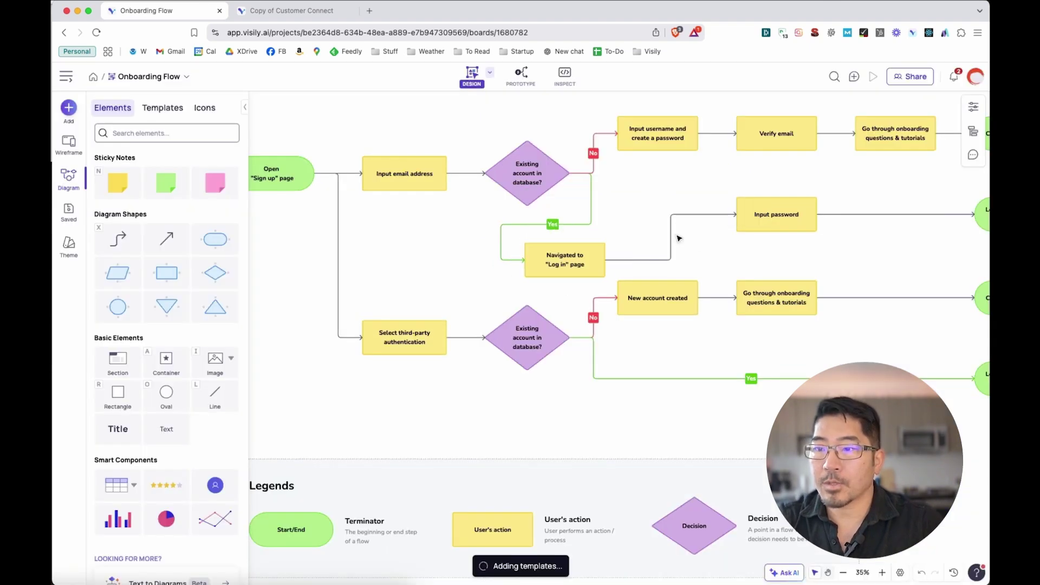
pyautogui.click(672, 236)
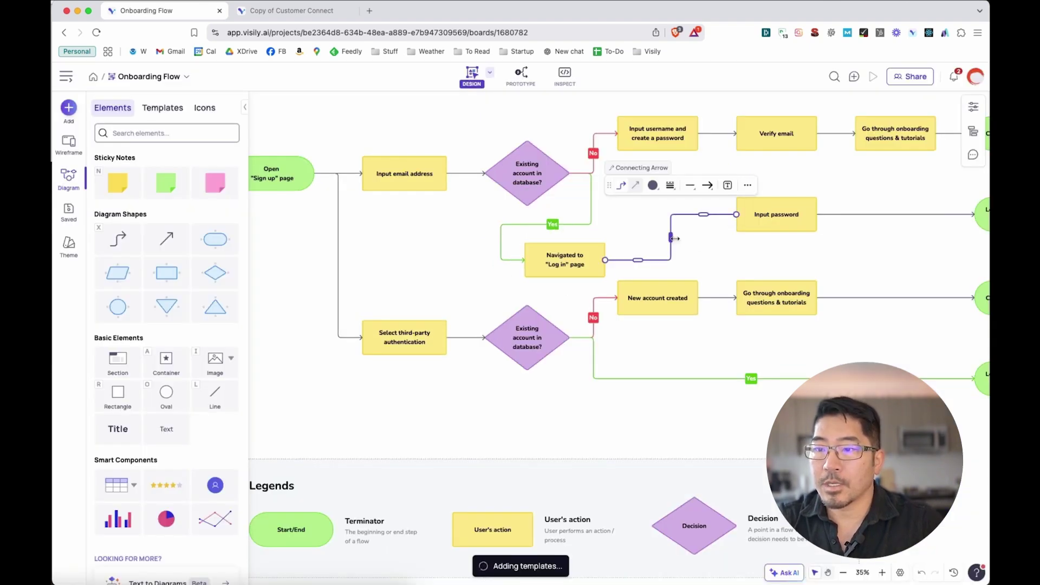
pyautogui.press('Delete')
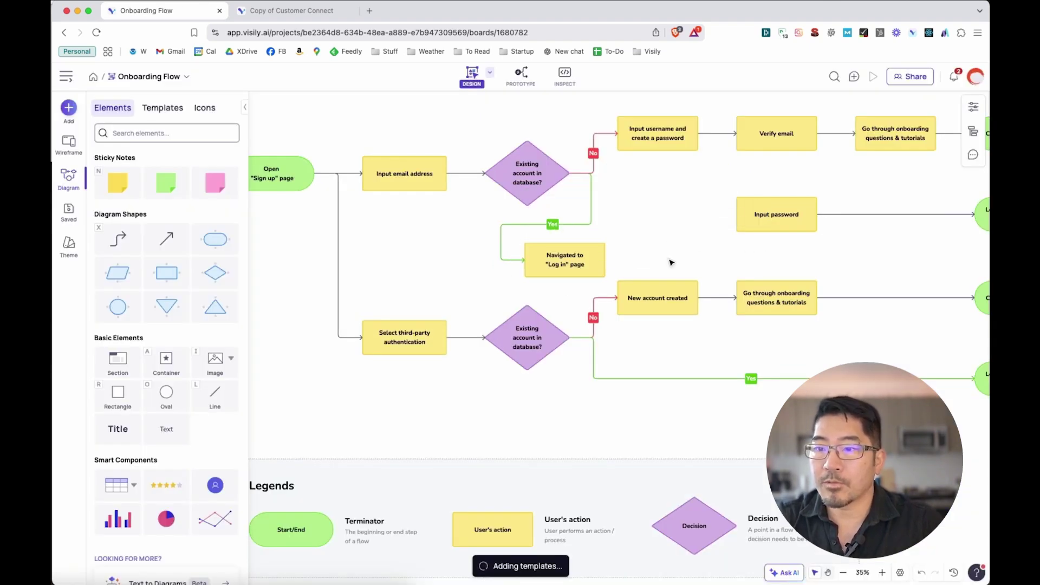
# Start a new arrow from the Navigated to Log in page step, then abandon it
pyautogui.click(598, 266)
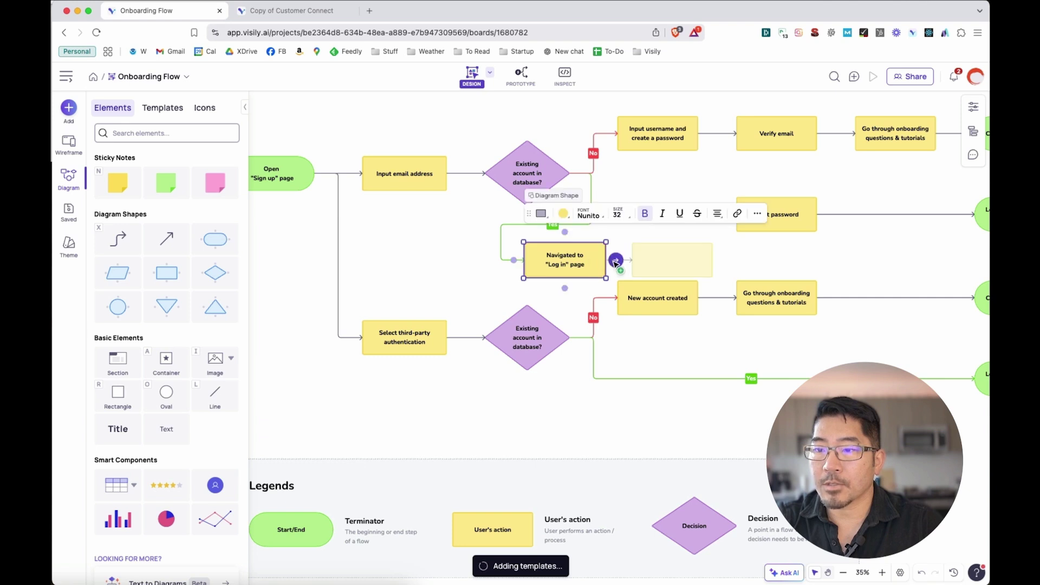
pyautogui.moveTo(617, 261); pyautogui.dragTo(658, 286)
pyautogui.click(479, 239)
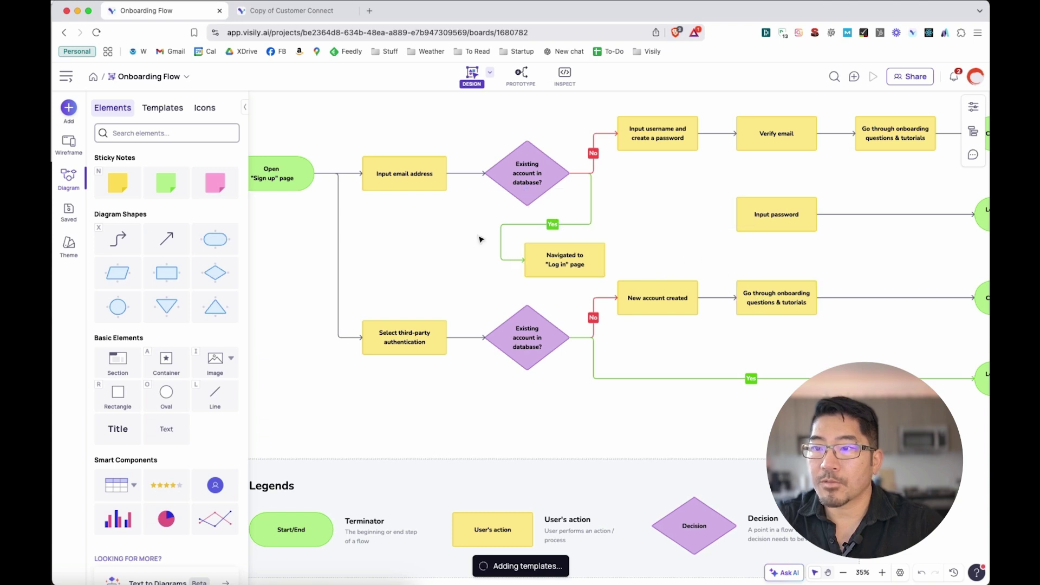
pyautogui.scroll(-2, 479, 239)
pyautogui.scroll(4, 479, 239)
pyautogui.scroll(-2, 480, 239)
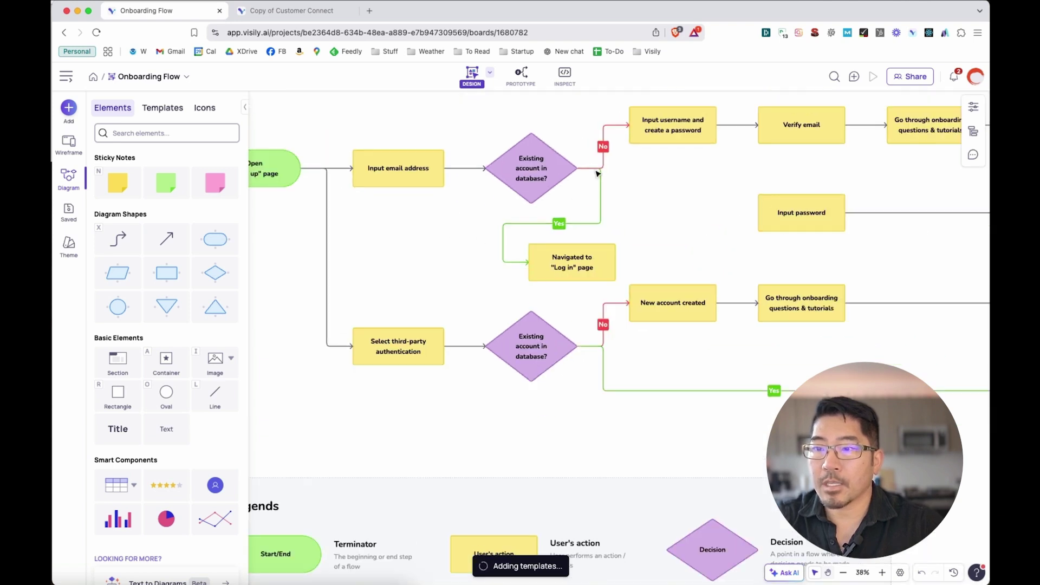
# Pin a comment on Input username asking a teammate 'where are we storing user information?', then read the reply
pyautogui.moveTo(699, 186); pyautogui.dragTo(657, 248)
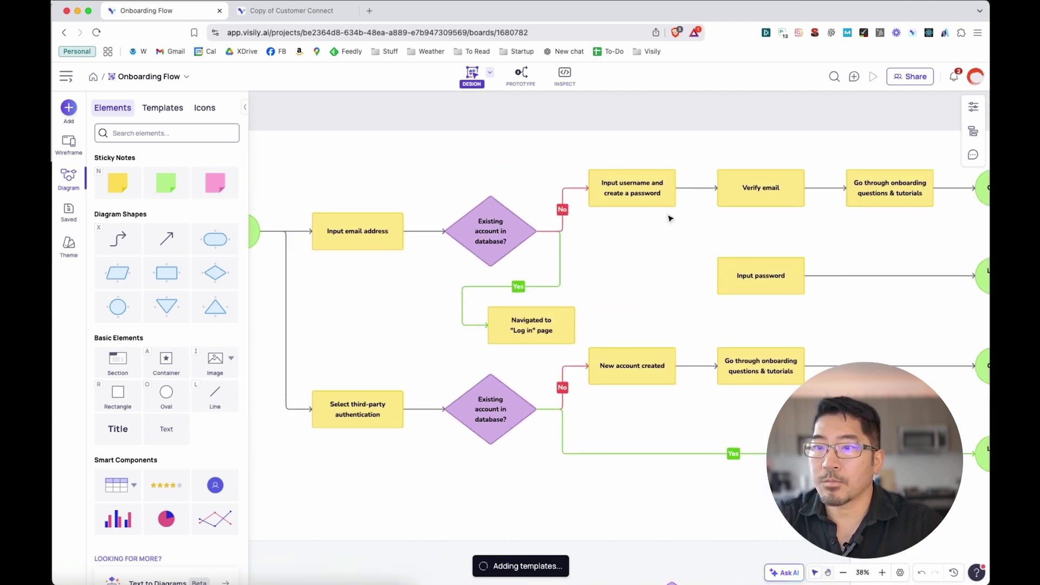
pyautogui.click(854, 76)
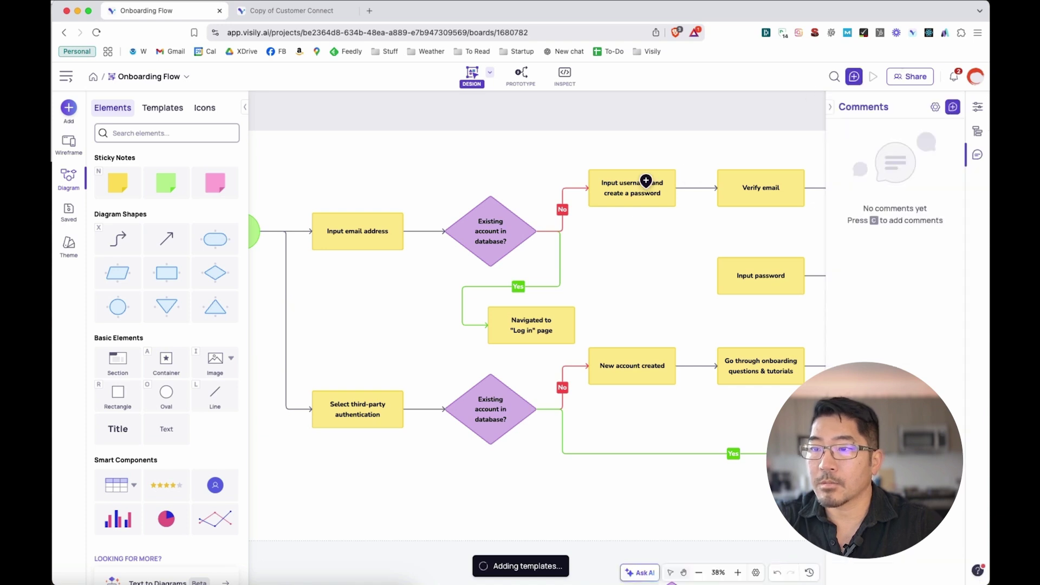
pyautogui.click(645, 171)
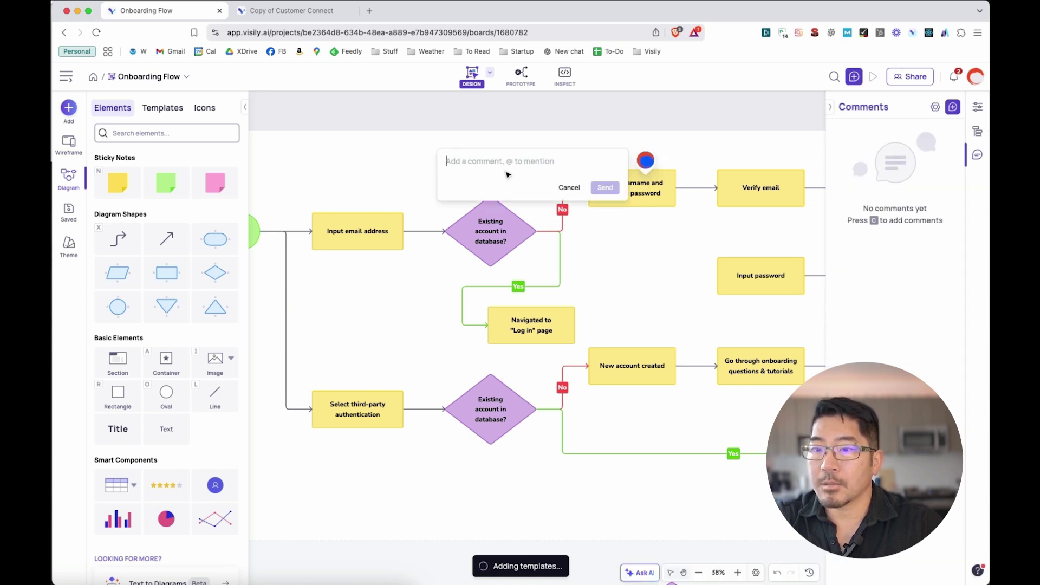
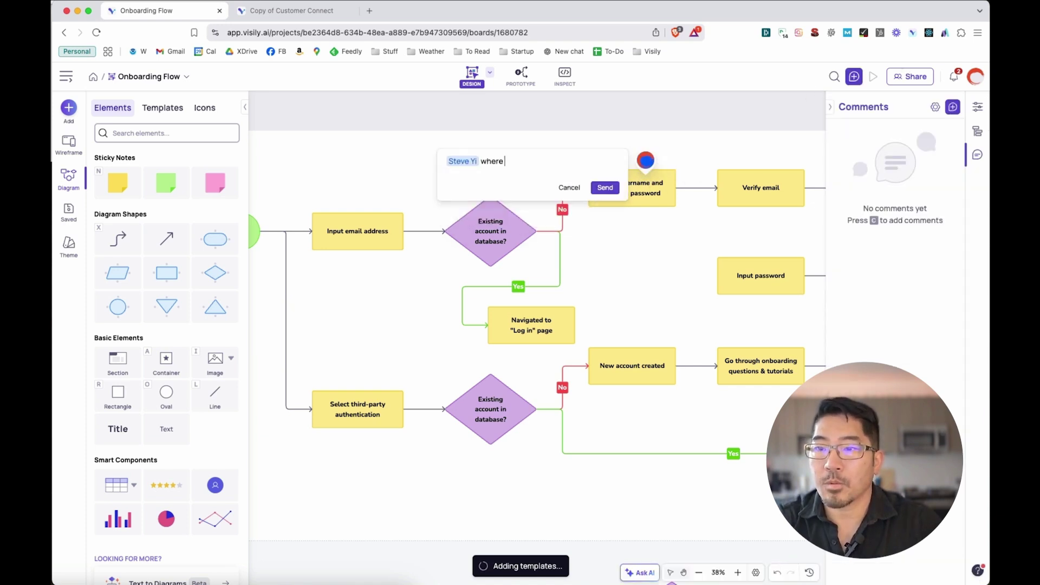
pyautogui.write(' are we storing')
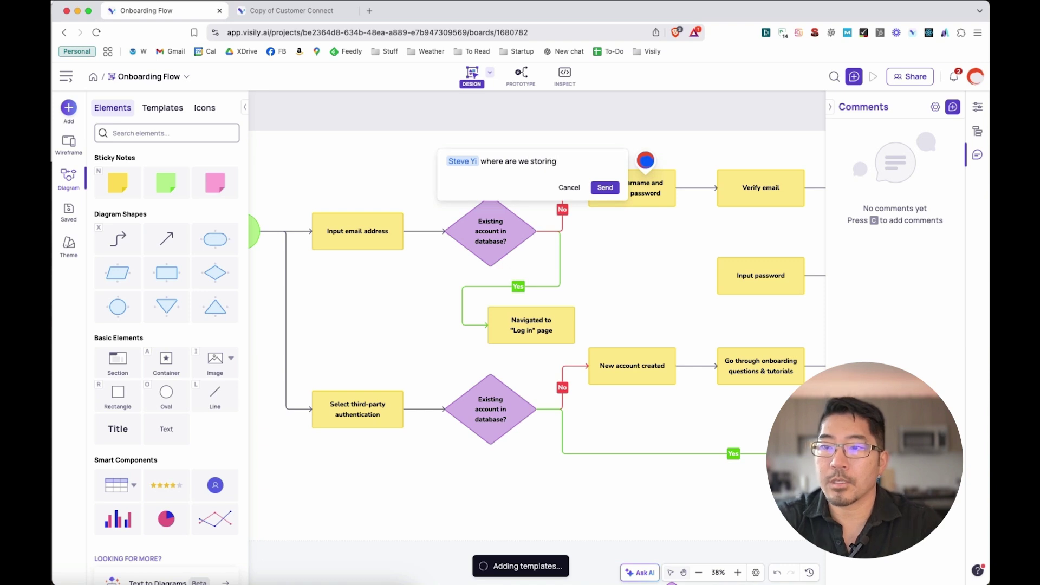
pyautogui.write(' user information?')
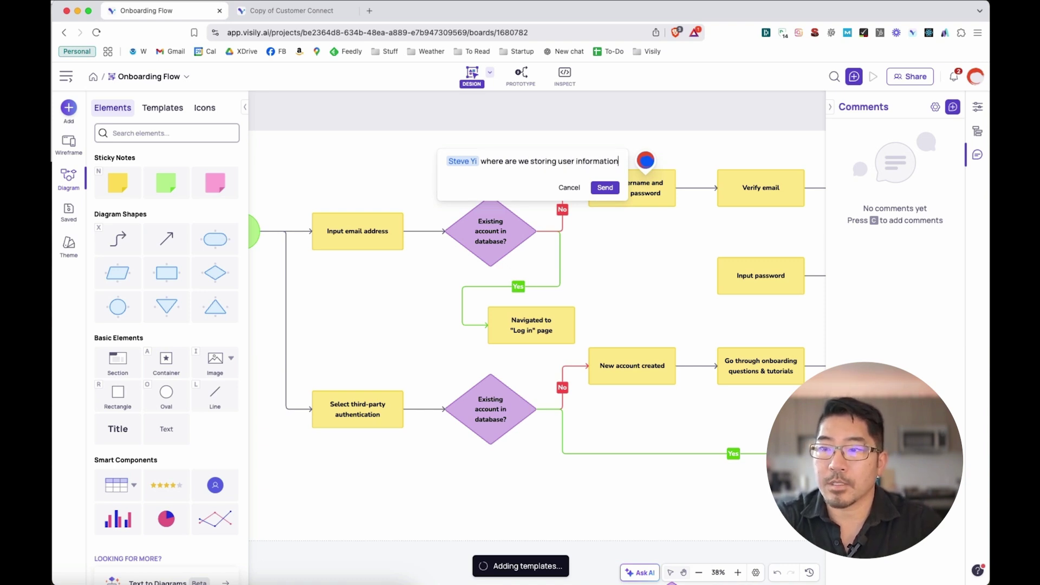
pyautogui.click(605, 199)
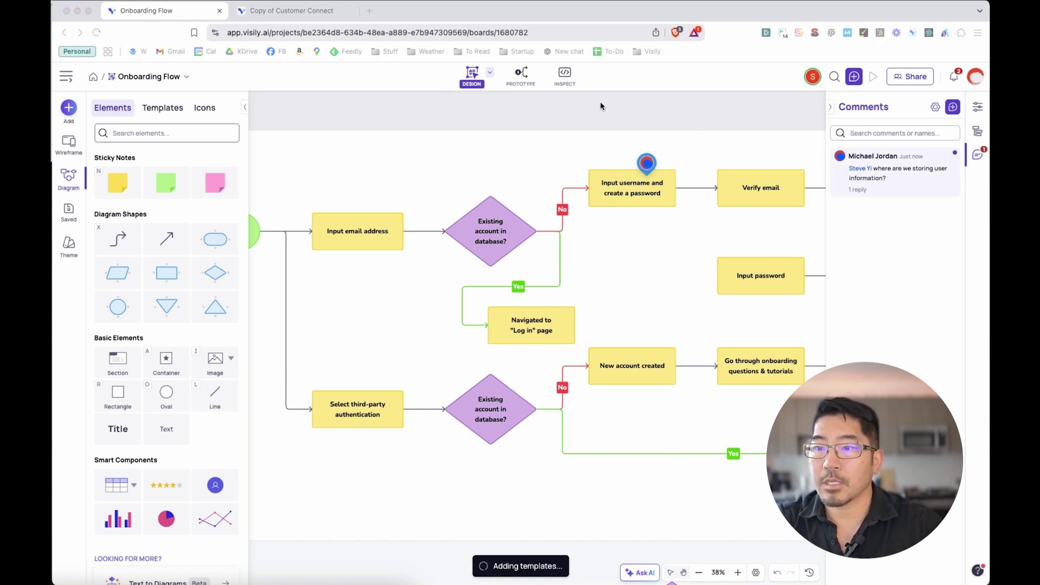
pyautogui.click(647, 163)
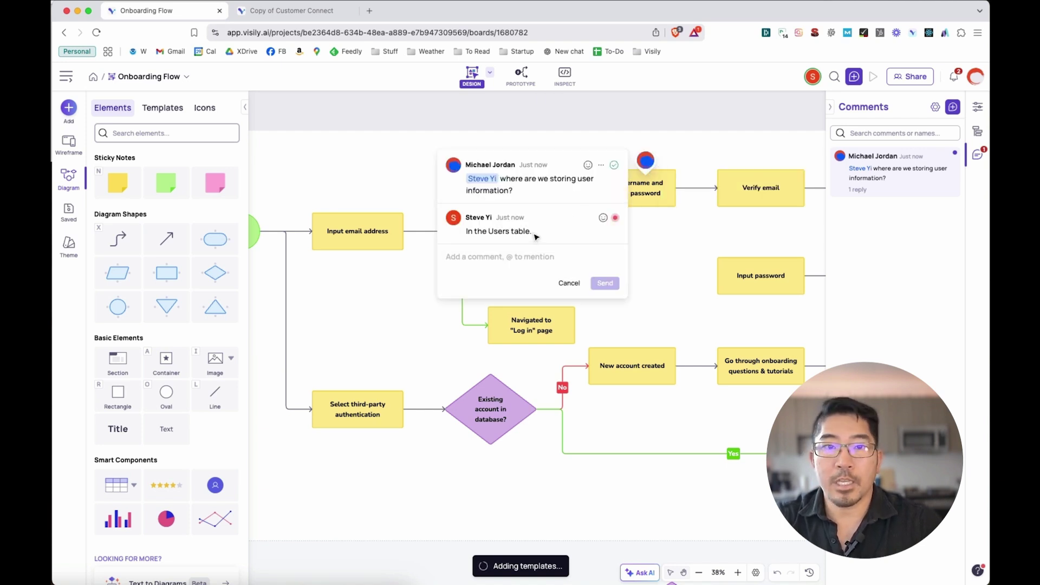
pyautogui.press('Escape')
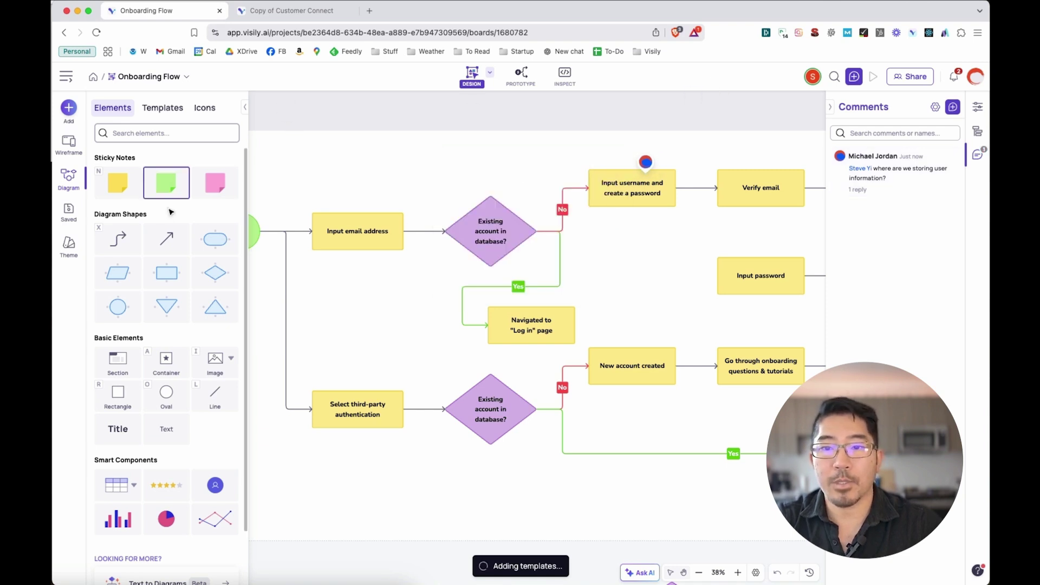
# Add a sticky note 'Do we require a work email address?' below Input email address and make it orange
pyautogui.moveTo(169, 197); pyautogui.dragTo(340, 260)
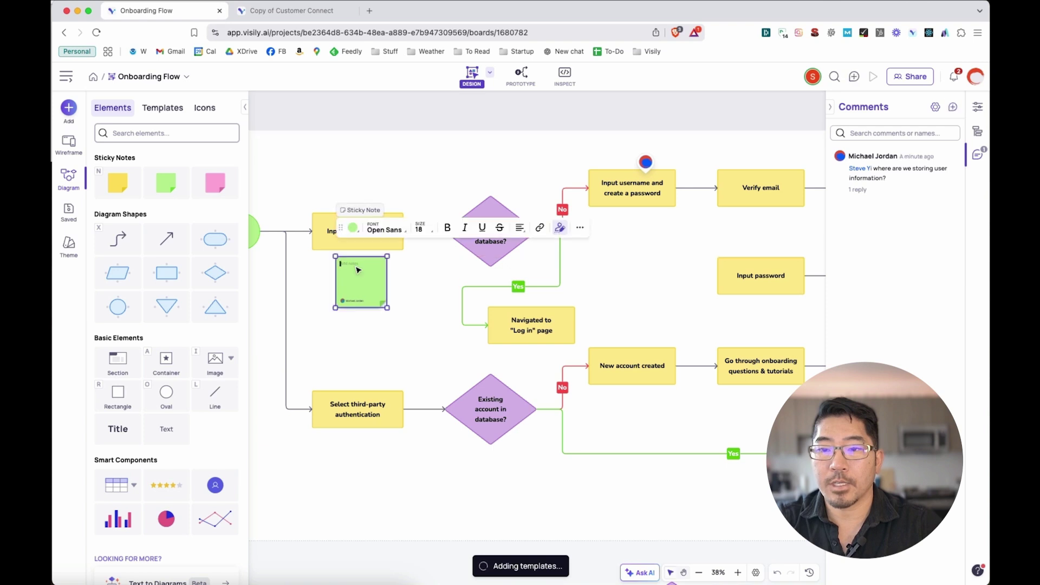
pyautogui.scroll(5, 346, 271)
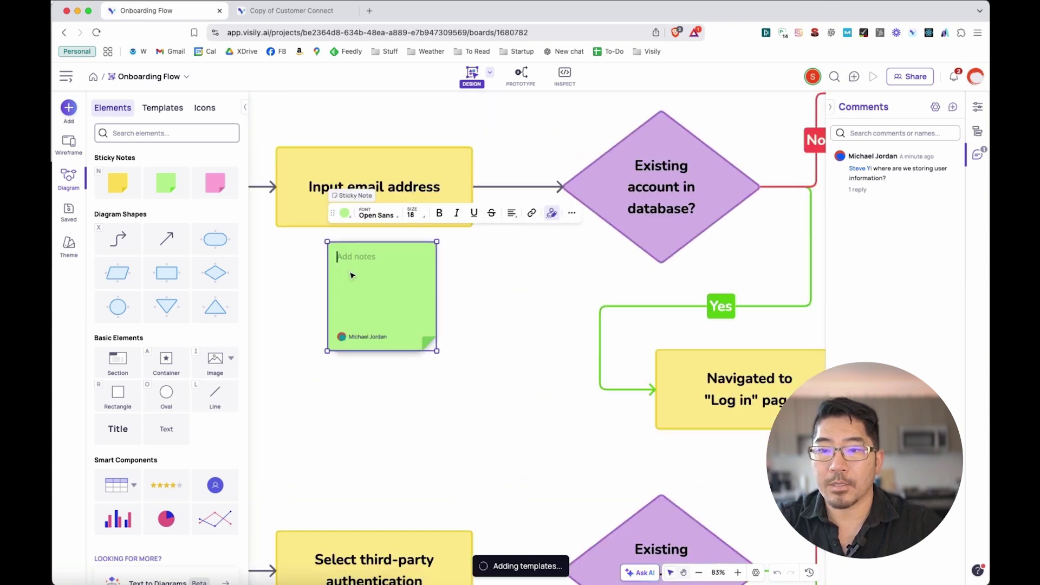
pyautogui.write('Do we require ')
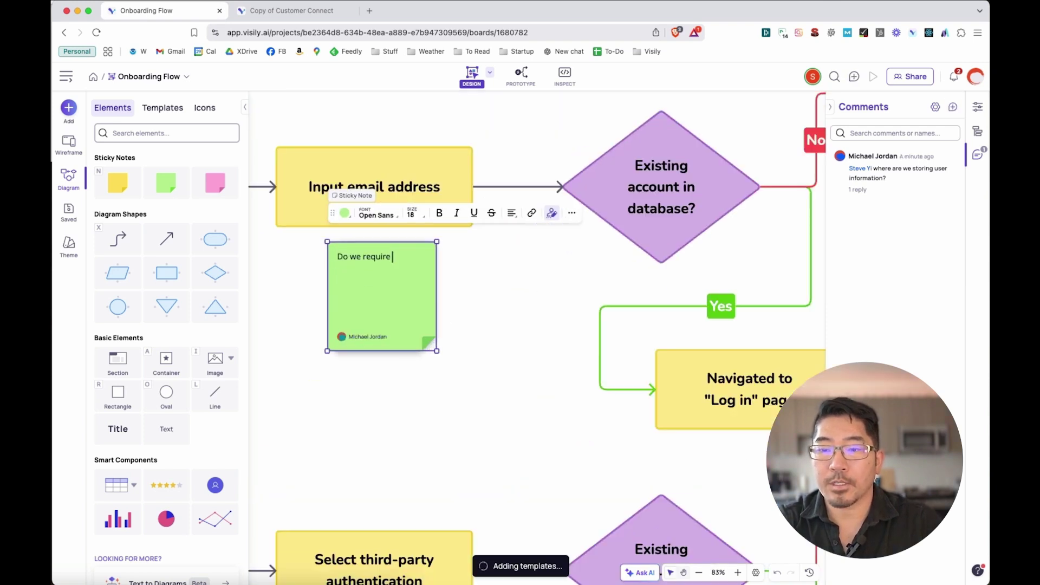
pyautogui.write('a work email a')
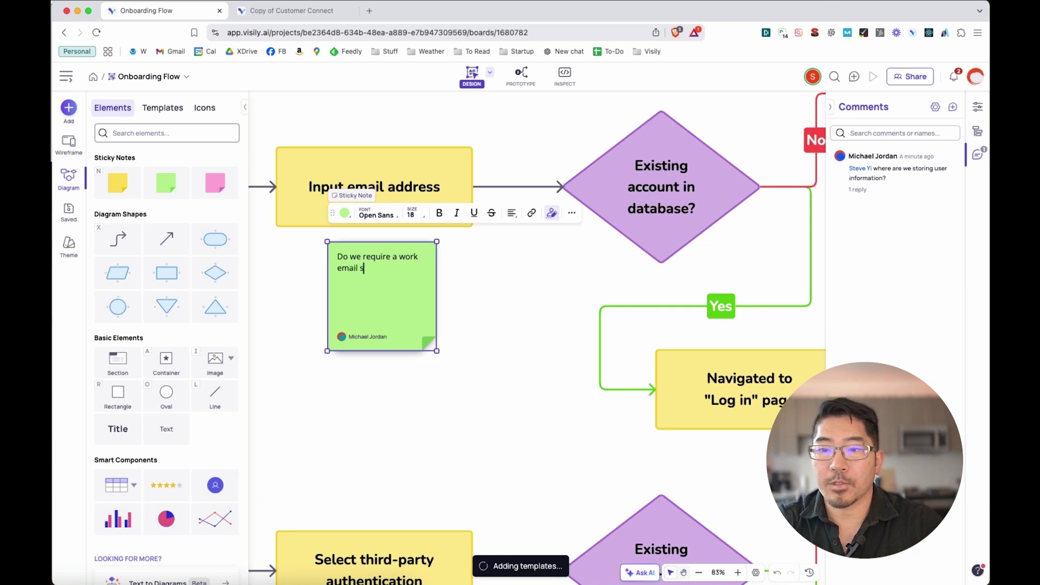
pyautogui.write('ddress?')
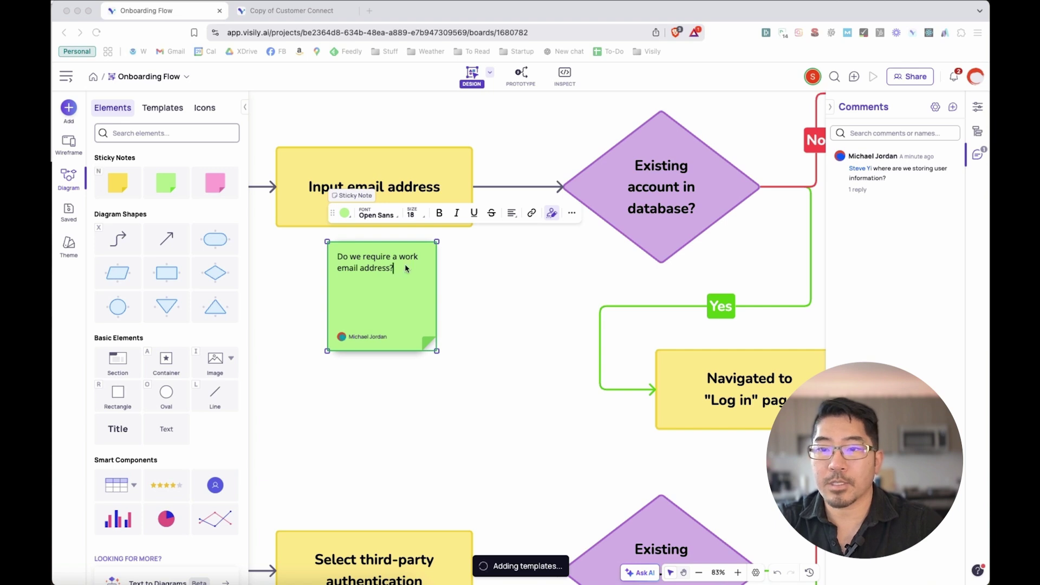
pyautogui.click(345, 213)
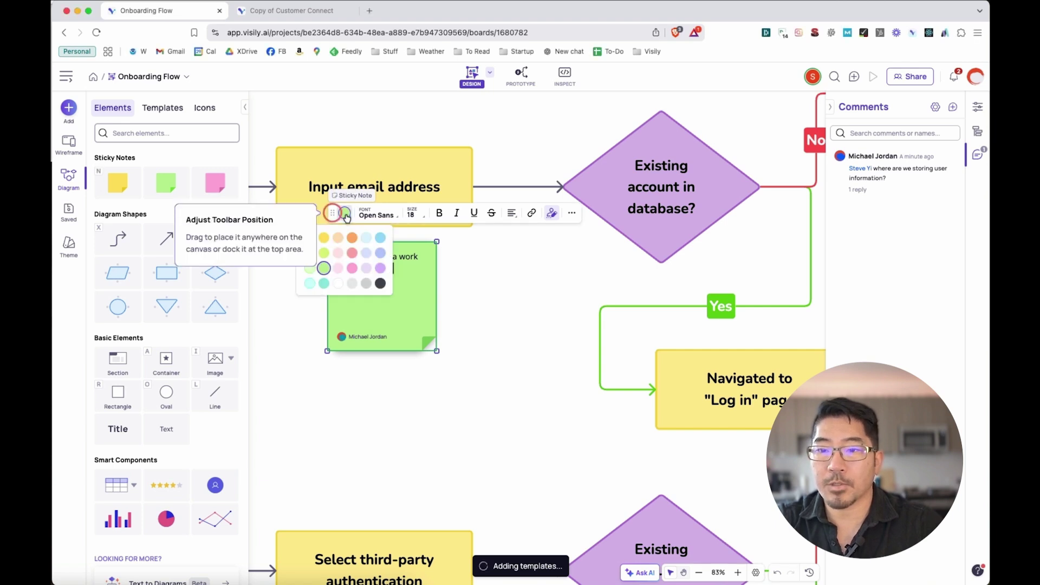
pyautogui.click(380, 268)
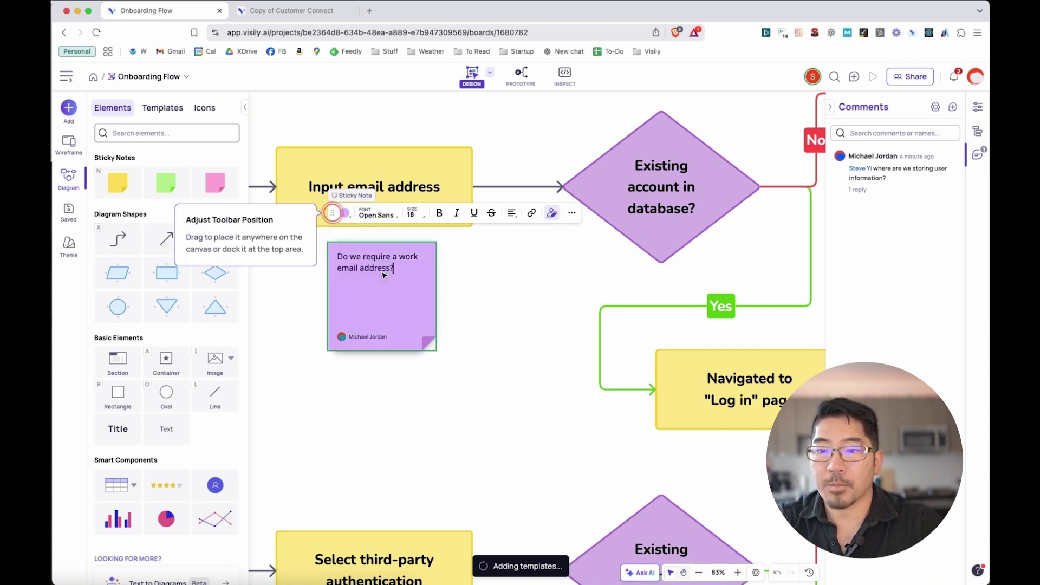
pyautogui.click(343, 216)
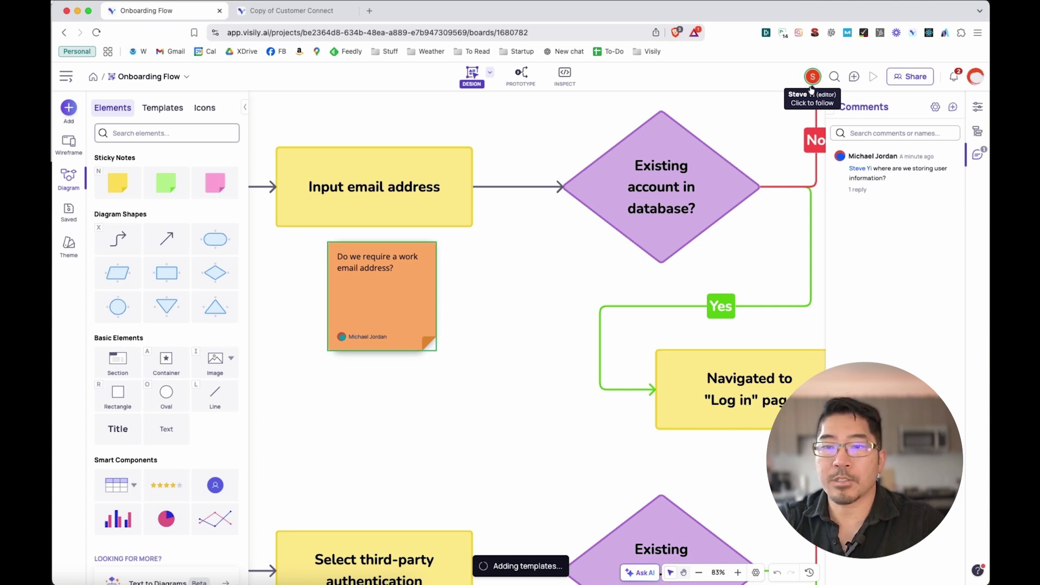
# Follow the other editor's view of the board, then stop following it
pyautogui.click(811, 88)
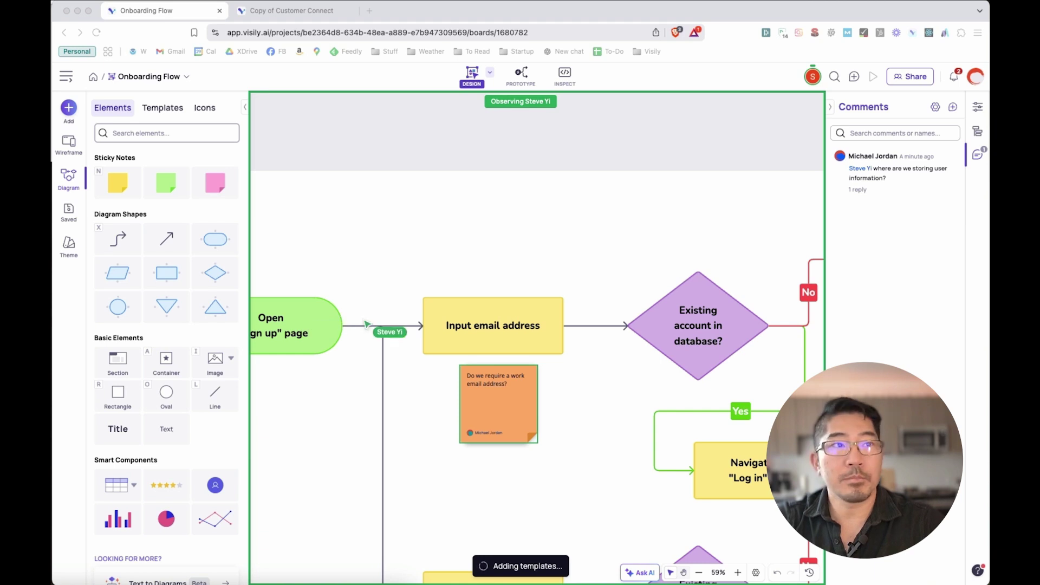
pyautogui.click(494, 163)
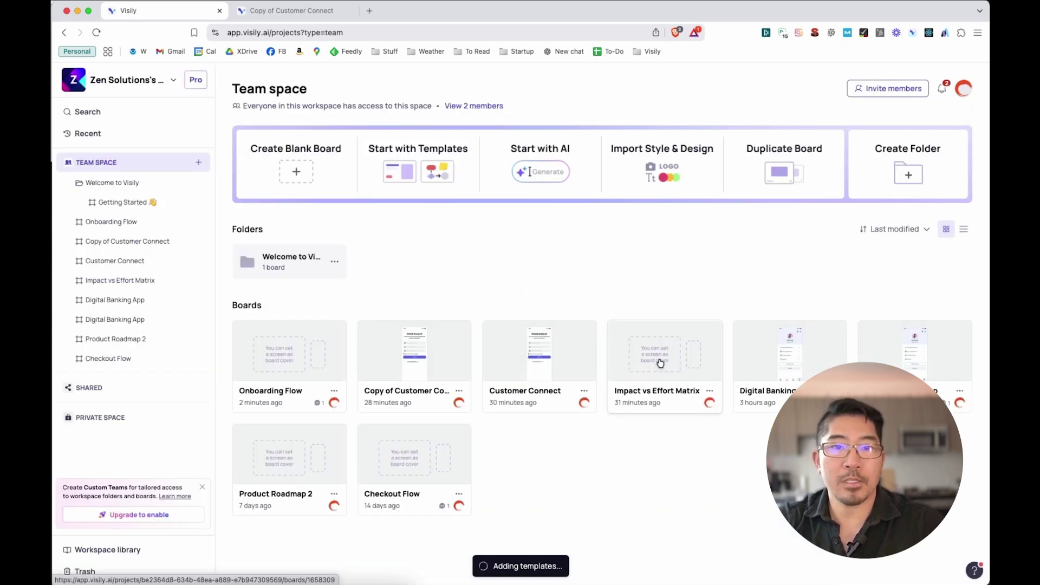
# Open the Impact vs Effort Matrix board from the Team space list
pyautogui.click(657, 364)
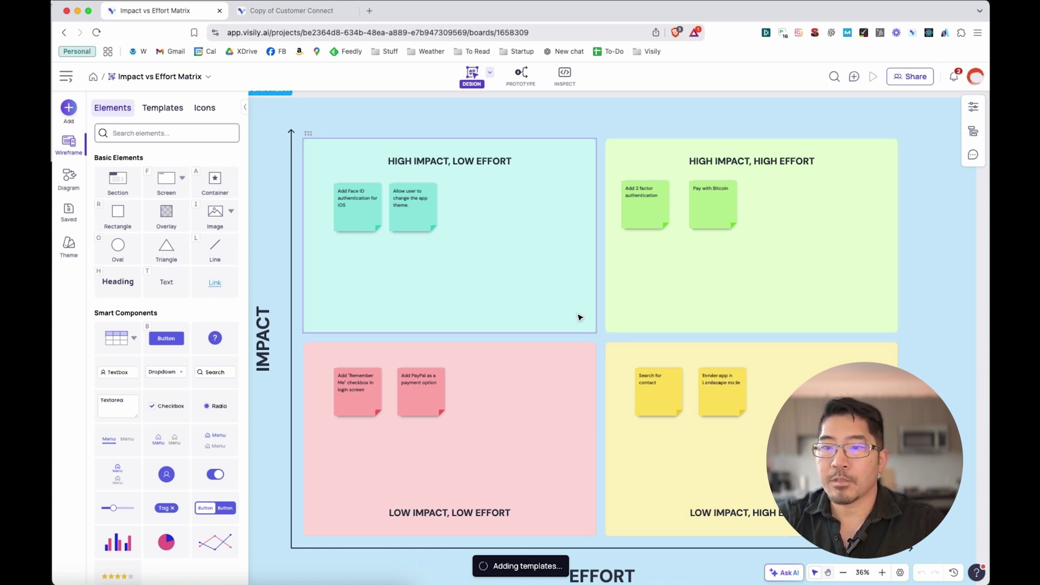
# Move Pay with Bitcoin into Low Impact, High Effort and the PayPal note into High Impact, Low Effort
pyautogui.scroll(2, 593, 317)
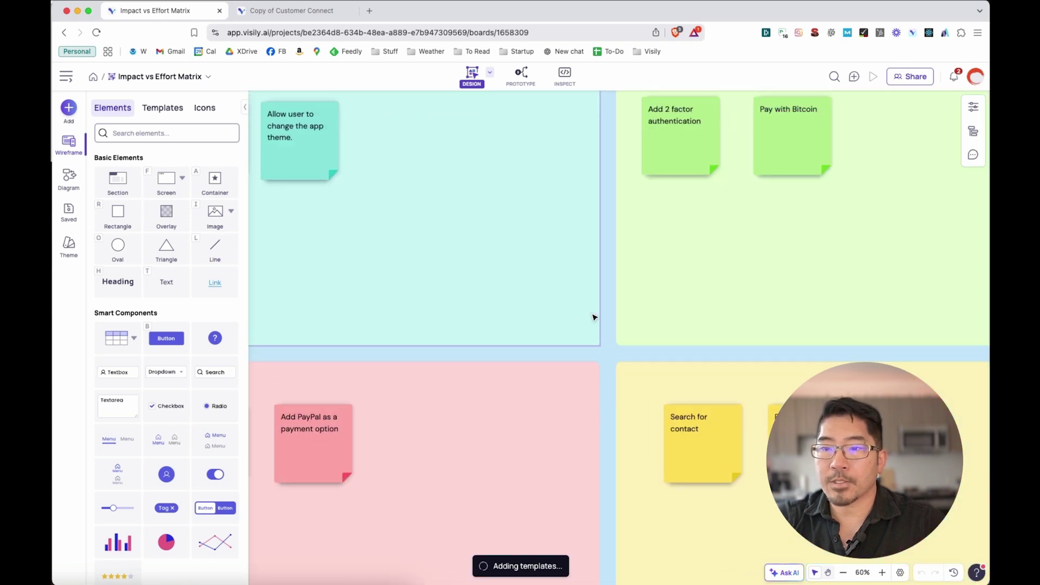
pyautogui.press('super+Tab')
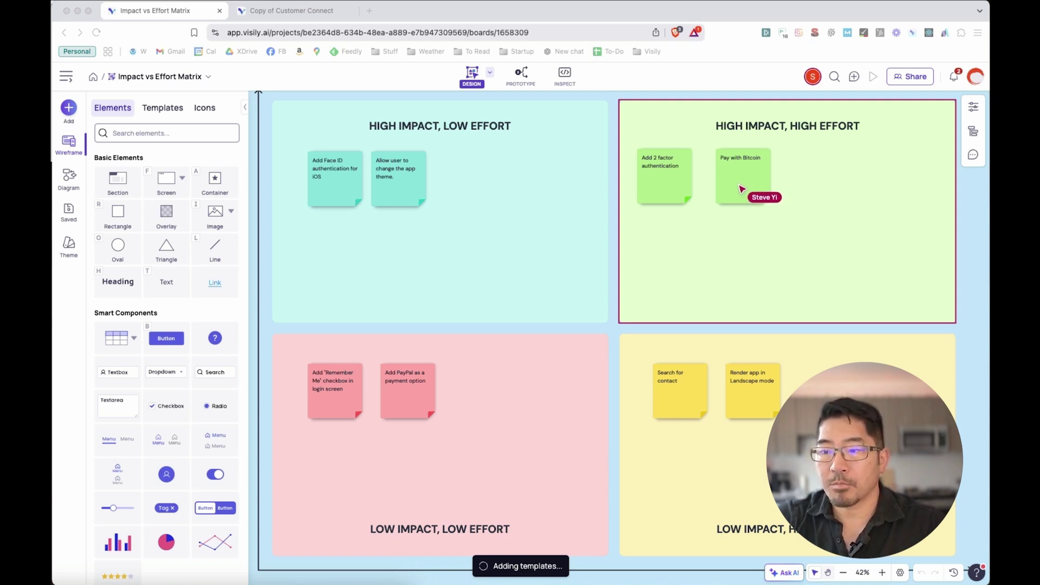
pyautogui.click(742, 184)
pyautogui.moveTo(742, 185); pyautogui.dragTo(756, 475)
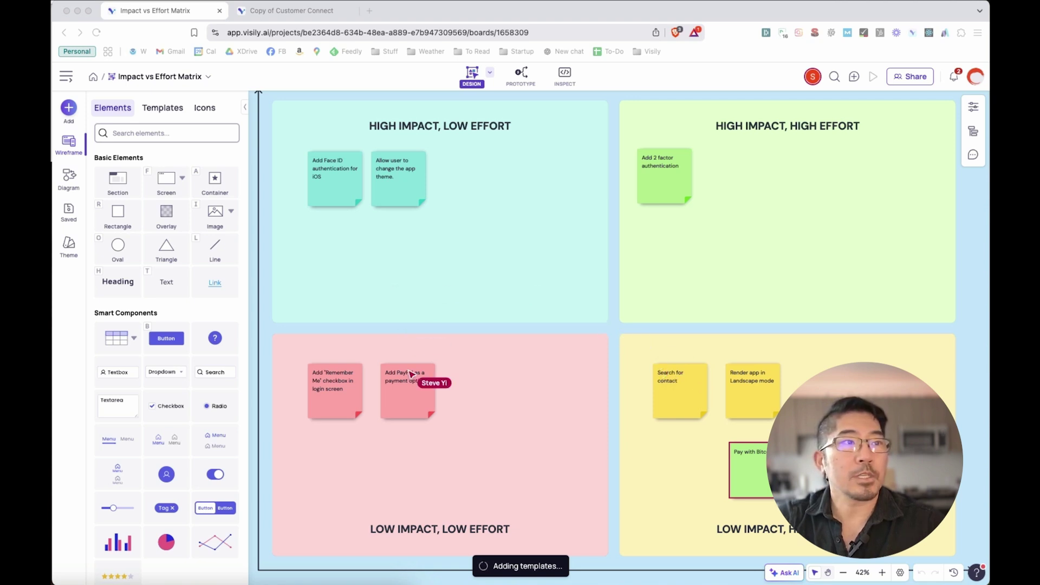
pyautogui.click(409, 401)
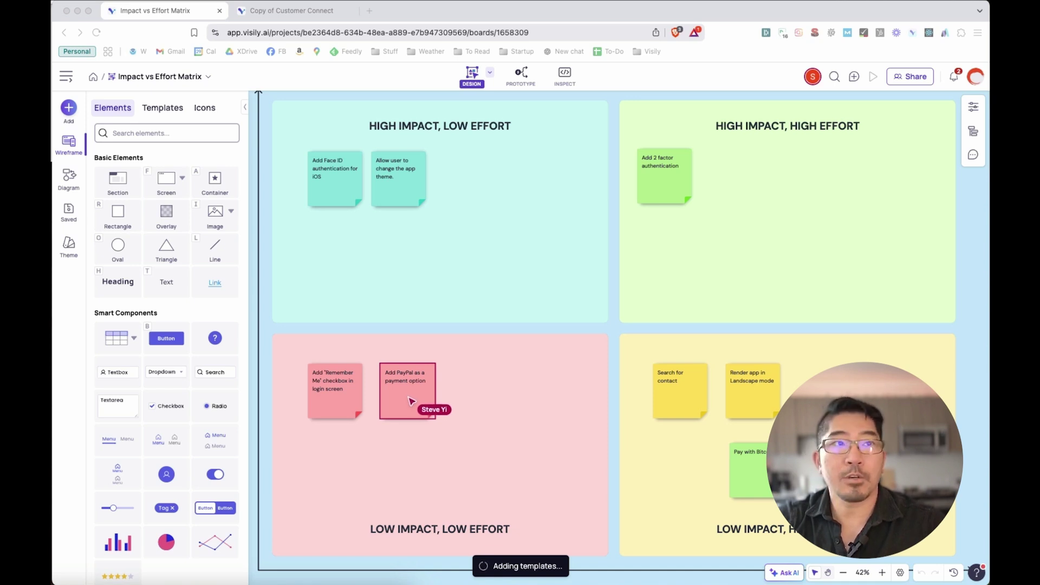
pyautogui.moveTo(410, 400); pyautogui.dragTo(485, 191)
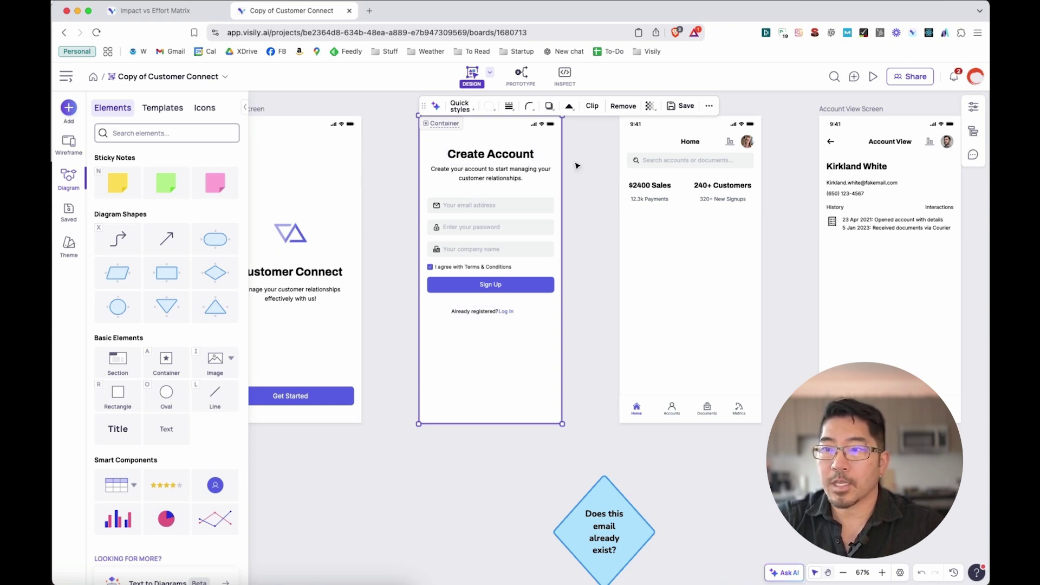
# Draw an elbow arrow from the diamond to the Home screen and label it 'No'
pyautogui.click(117, 242)
pyautogui.moveTo(692, 416)
pyautogui.mouseDown()
pyautogui.moveTo(621, 452)
pyautogui.moveTo(603, 476)
pyautogui.mouseUp()
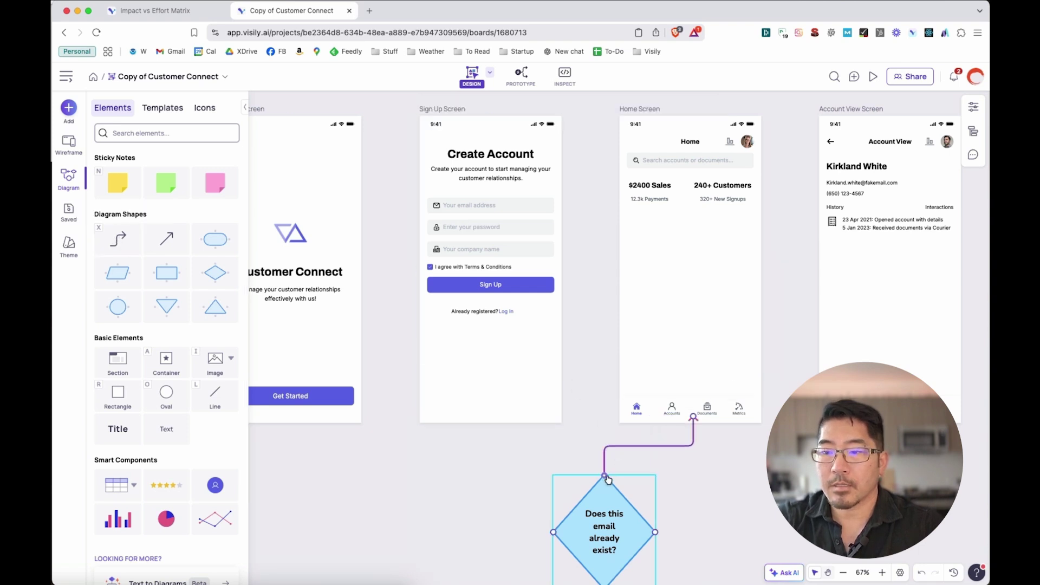
pyautogui.moveTo(692, 416); pyautogui.dragTo(619, 269)
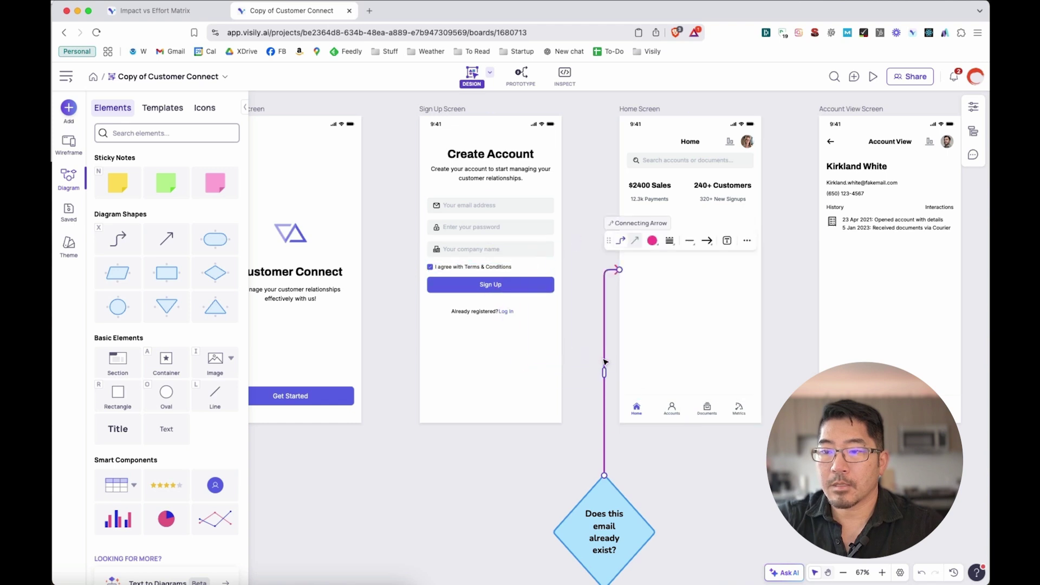
pyautogui.doubleClick(605, 363)
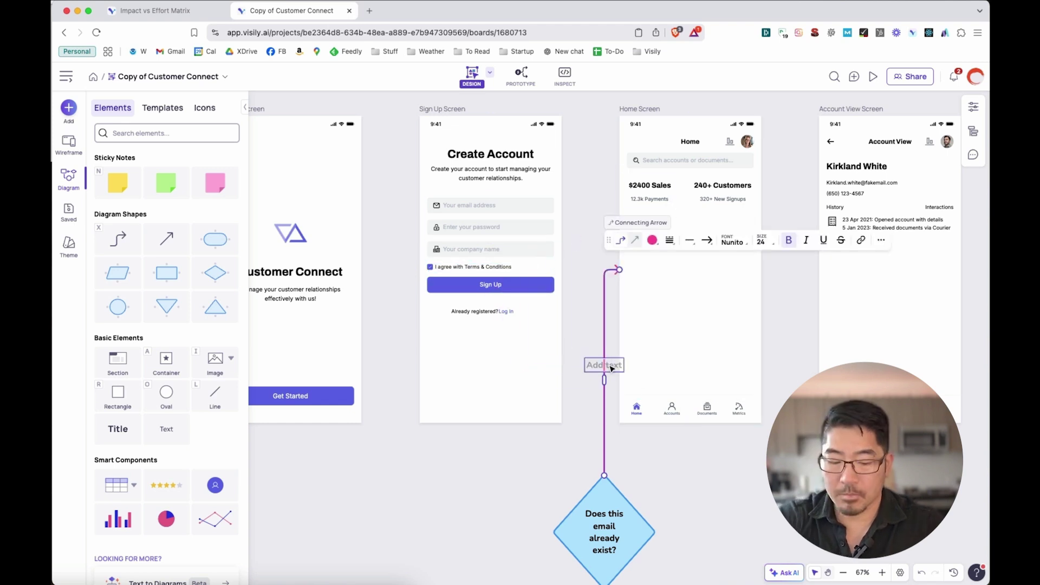
pyautogui.write('No')
pyautogui.click(558, 403)
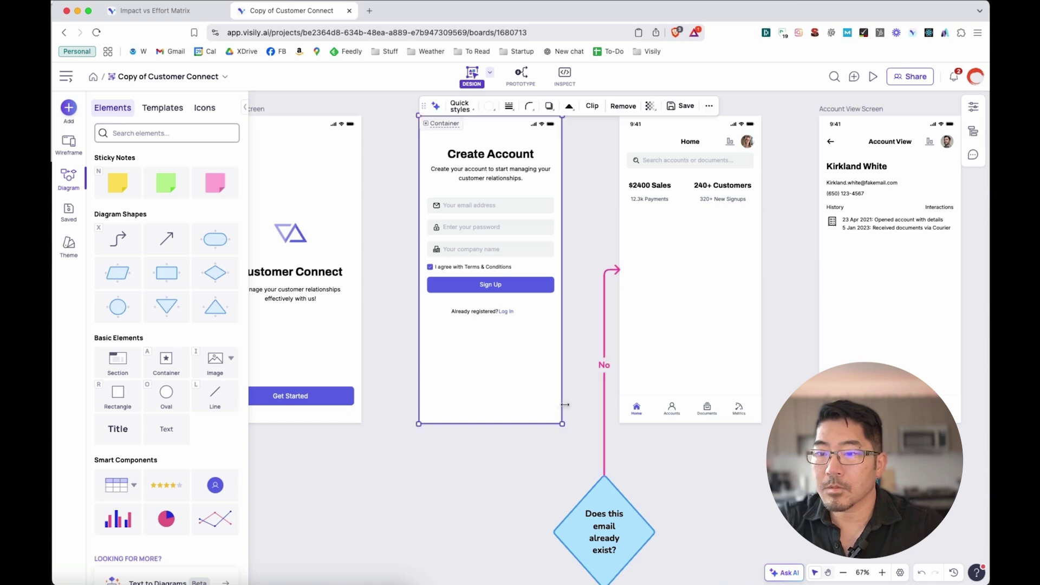
# Connect the Sign Up button to the decision diamond with another elbow arrow
pyautogui.press('x')
pyautogui.moveTo(546, 429)
pyautogui.mouseDown()
pyautogui.moveTo(476, 467)
pyautogui.moveTo(480, 422)
pyautogui.moveTo(534, 428)
pyautogui.moveTo(483, 289)
pyautogui.moveTo(493, 299)
pyautogui.mouseUp()
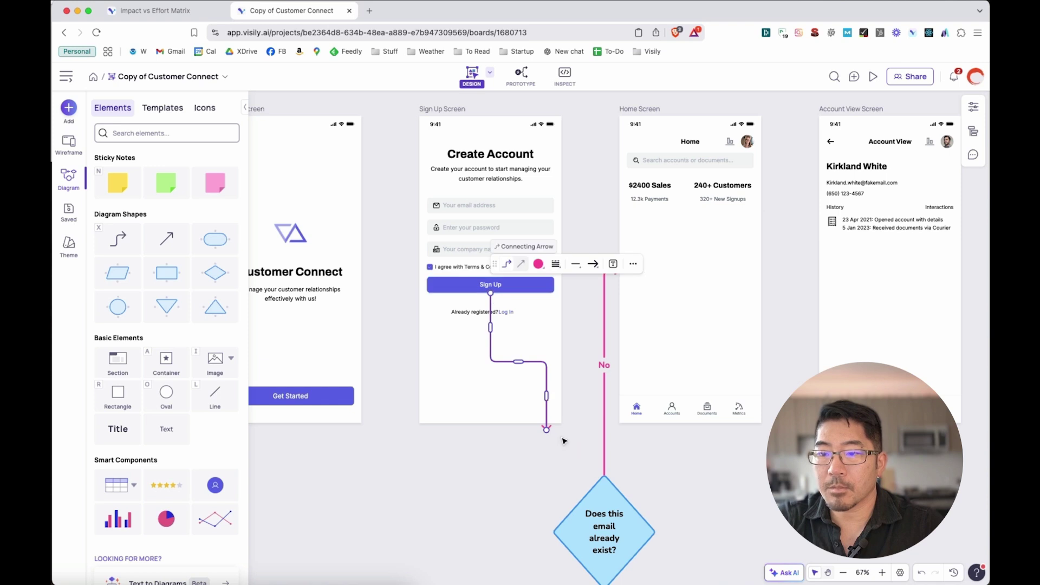
pyautogui.moveTo(546, 430); pyautogui.dragTo(553, 531)
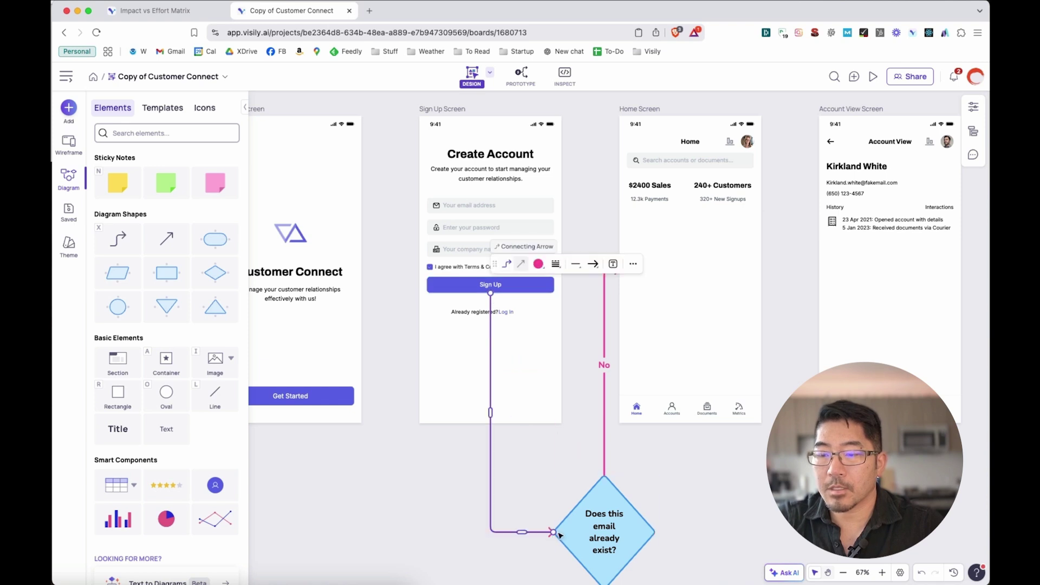
pyautogui.press('Escape')
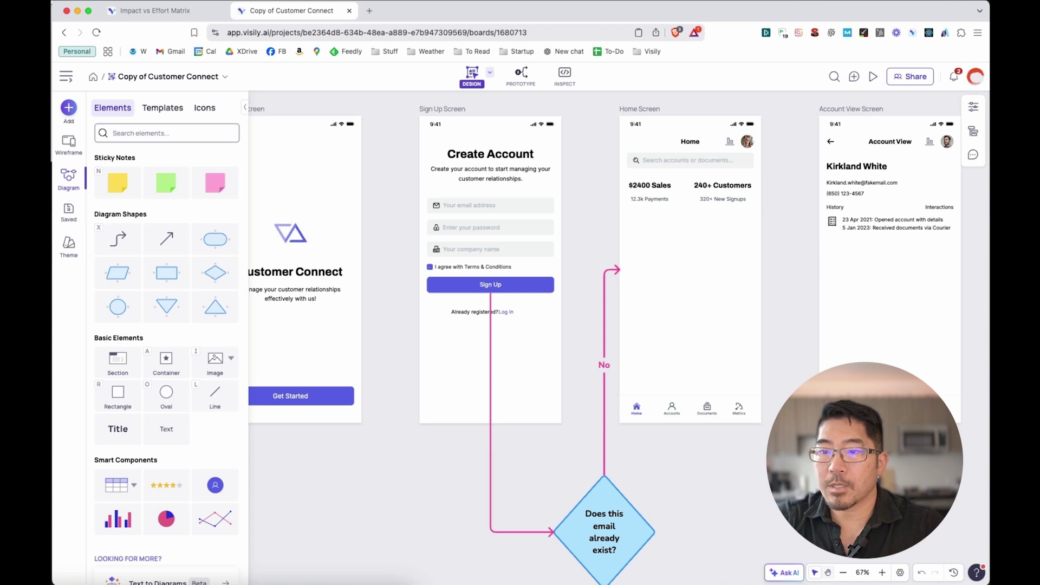
# Place an oval right of the diamond reading 'Have user click on Log In'
pyautogui.scroll(-2, 542, 336)
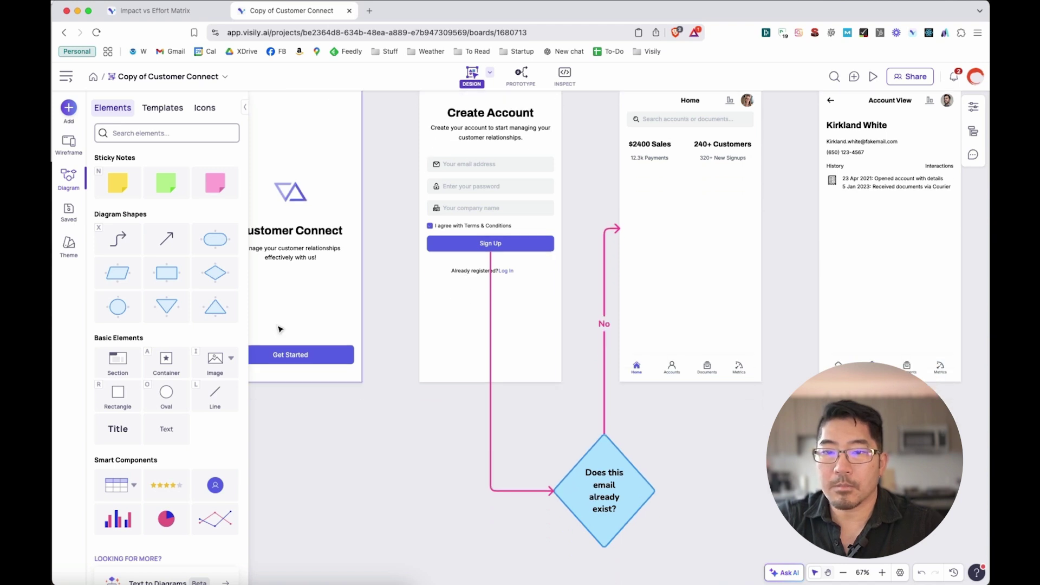
pyautogui.click(238, 257)
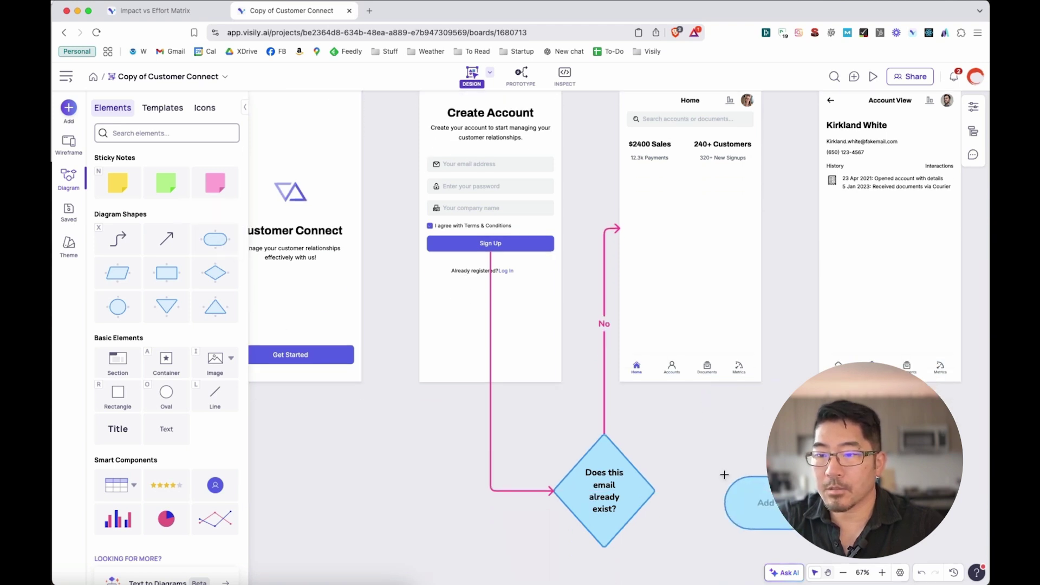
pyautogui.click(698, 468)
pyautogui.write('Have use')
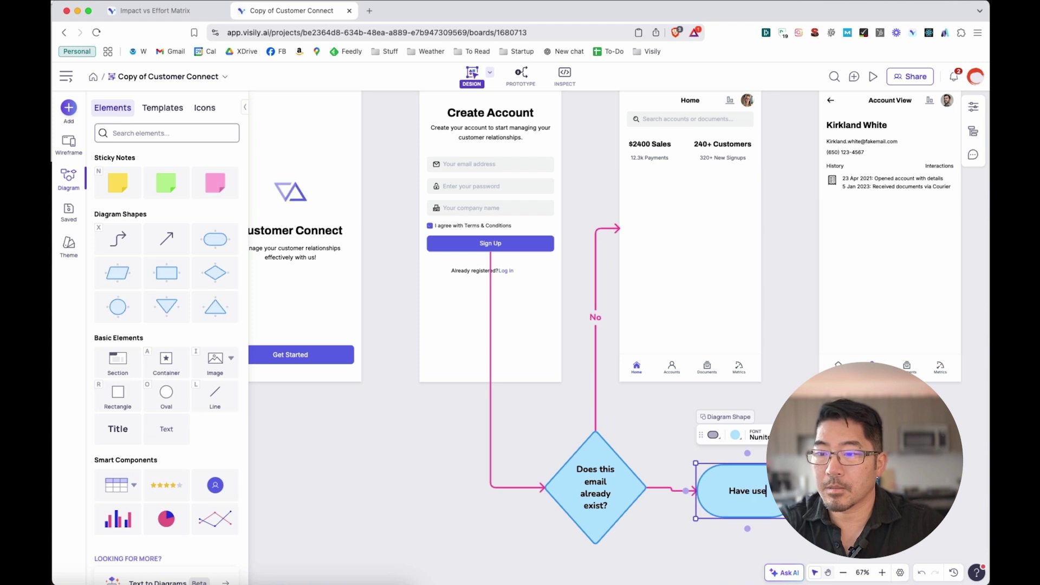
pyautogui.write('r cl')
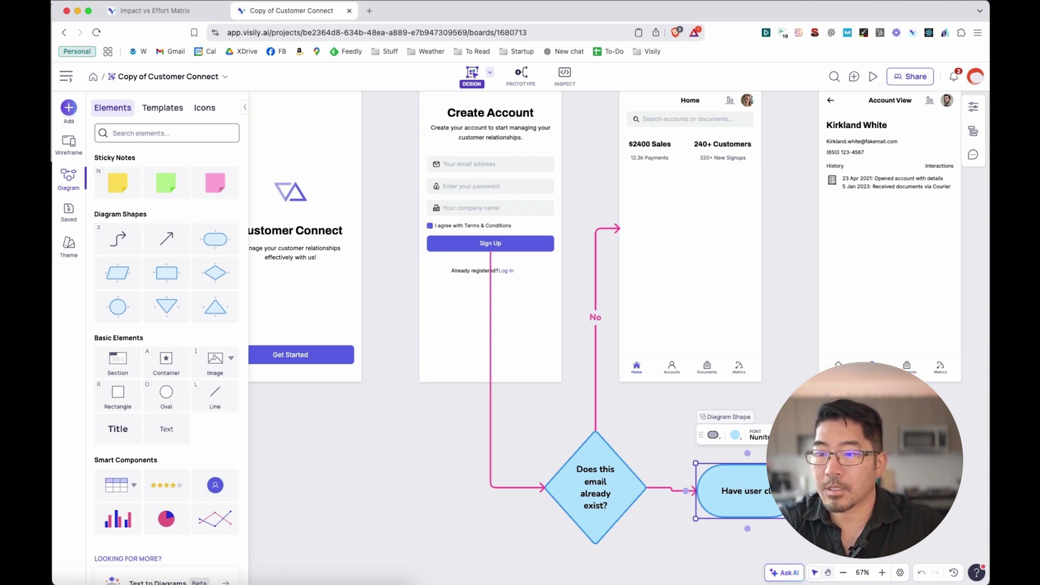
pyautogui.write('ick on Log')
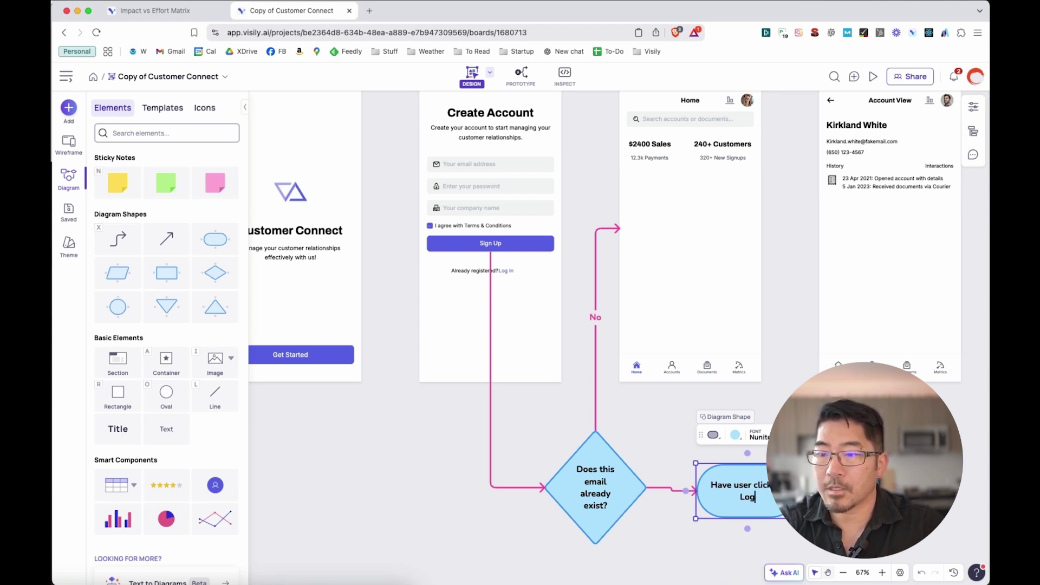
pyautogui.write(' In')
pyautogui.click(656, 439)
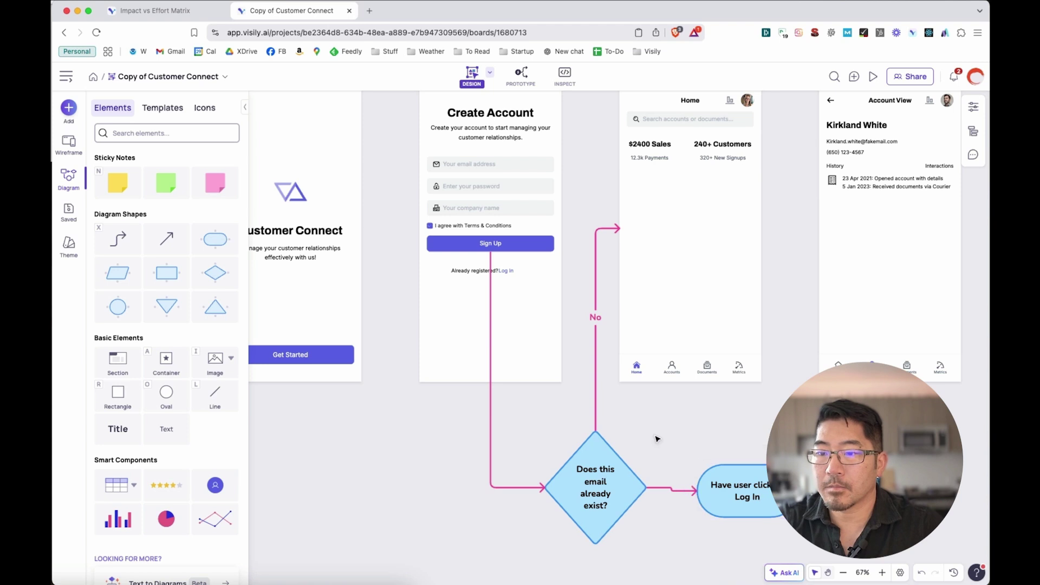